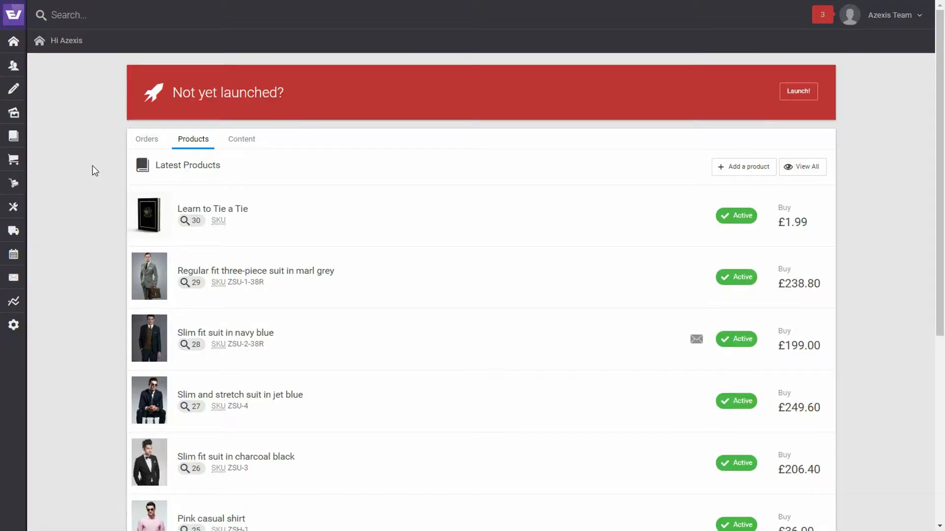
Start a new subpage under the Zero Suits UK page in Content Management, using the Default template.
click(13, 91)
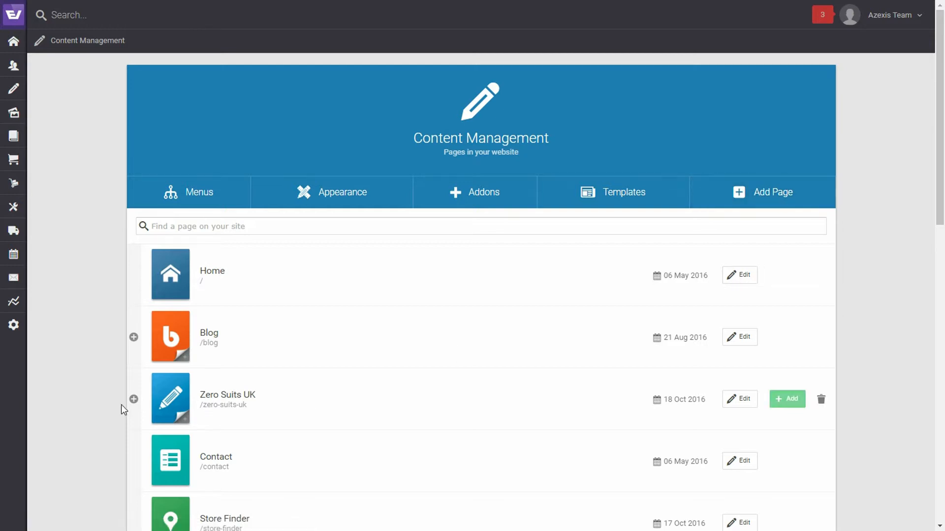
scroll(172, 405, down, 1)
scroll(172, 405, down, 1)
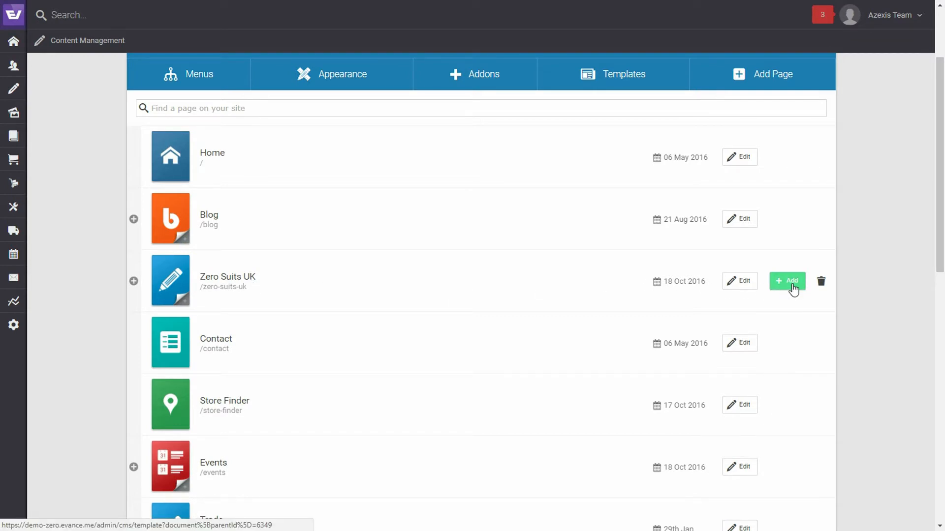
click(134, 281)
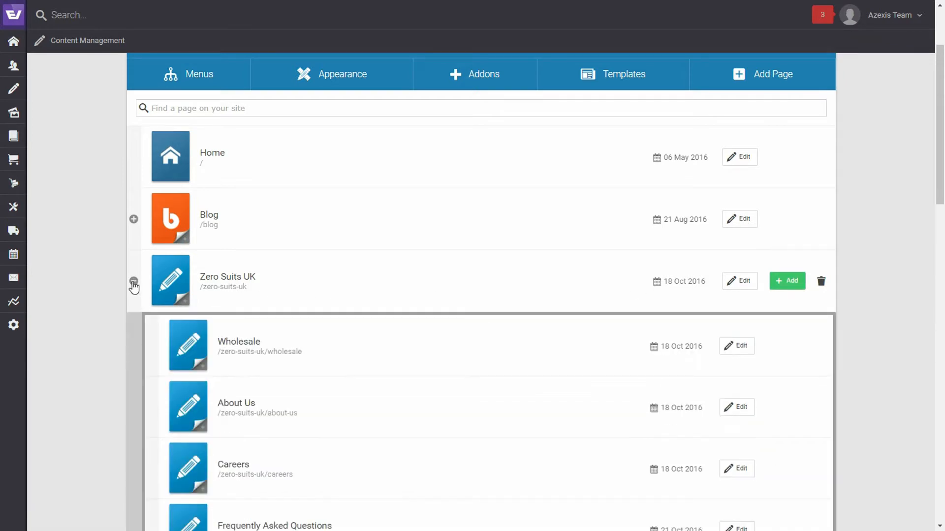
scroll(404, 312, down, 2)
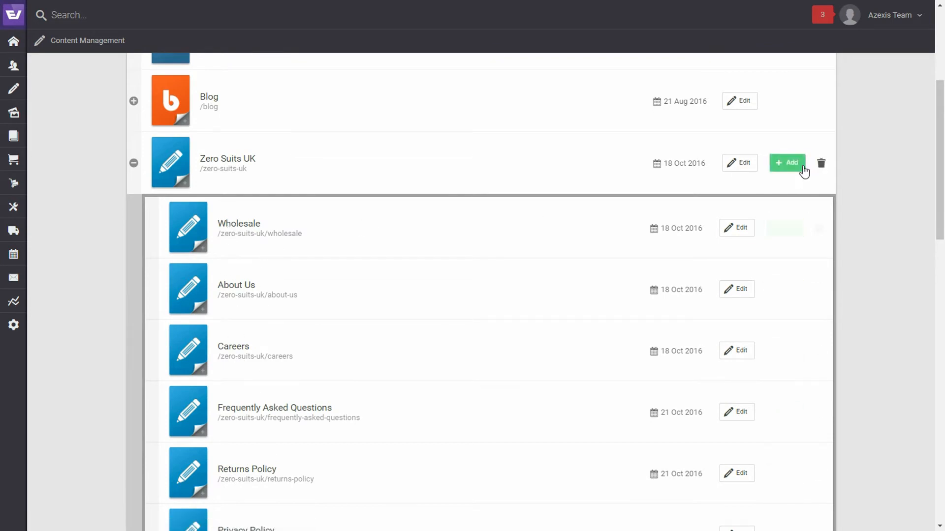
click(789, 164)
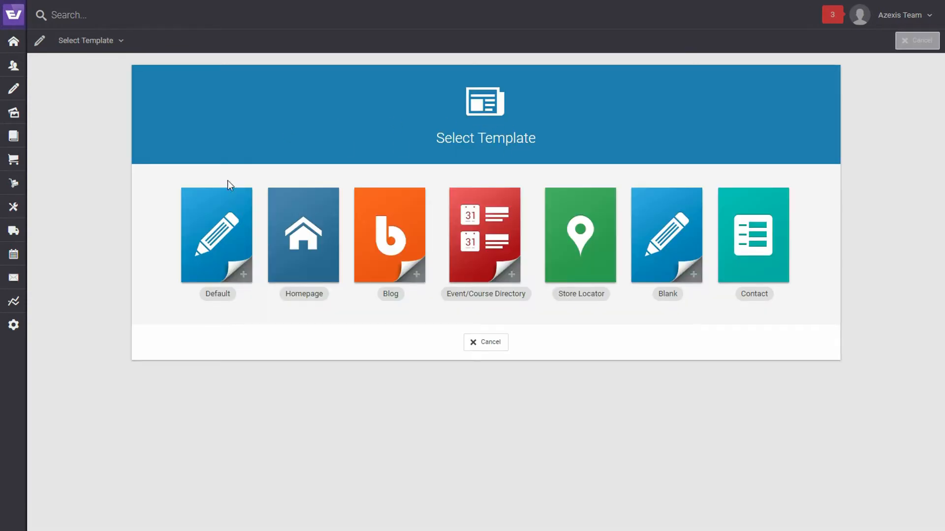
click(214, 240)
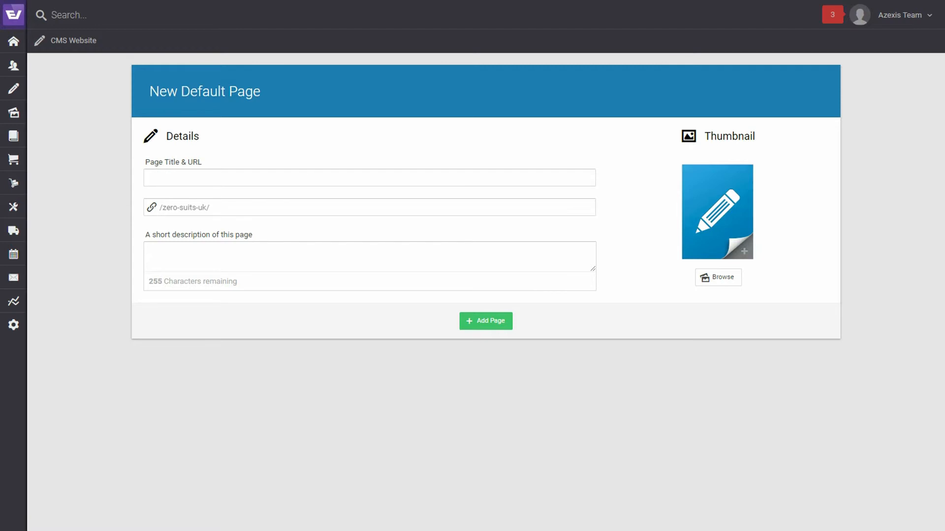
Title the new page "Our Price Guarantee" and keep the URL our-price-guarantee.
click(236, 176)
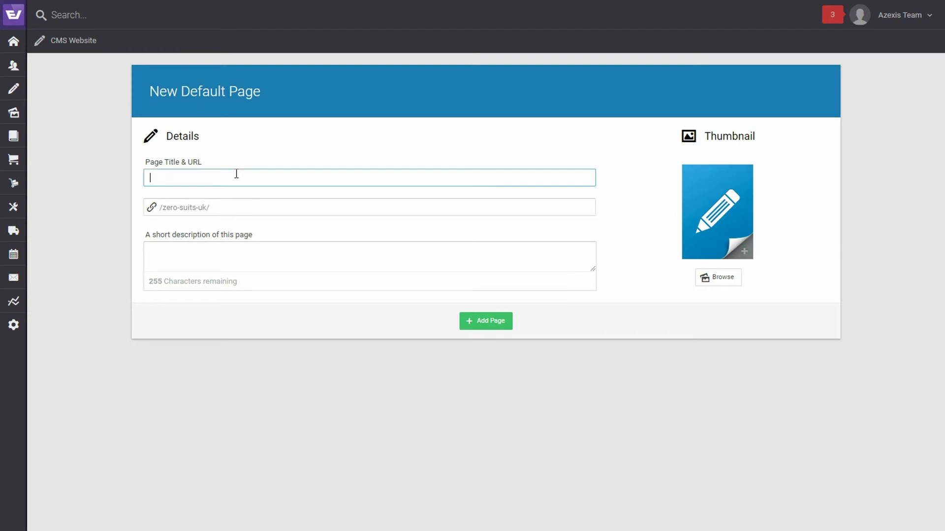
text(Our Price Guarantee)
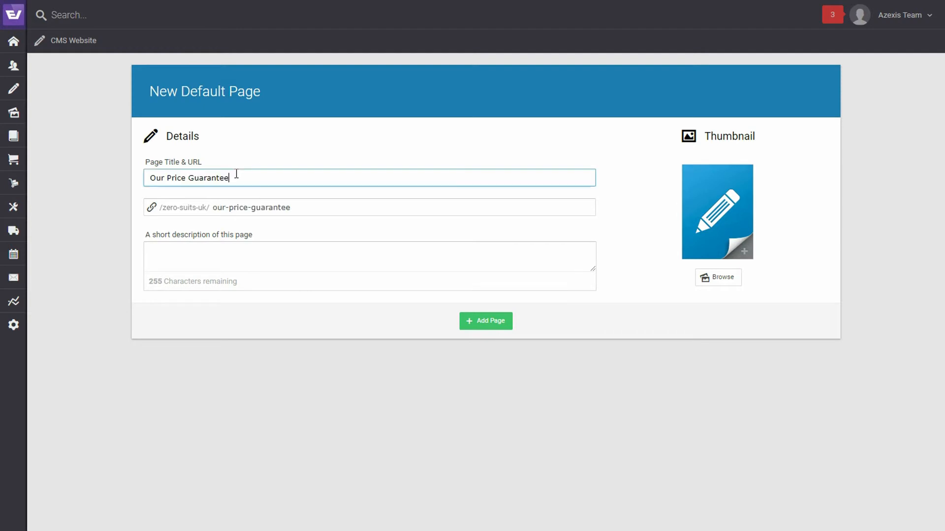
triple_click(300, 208)
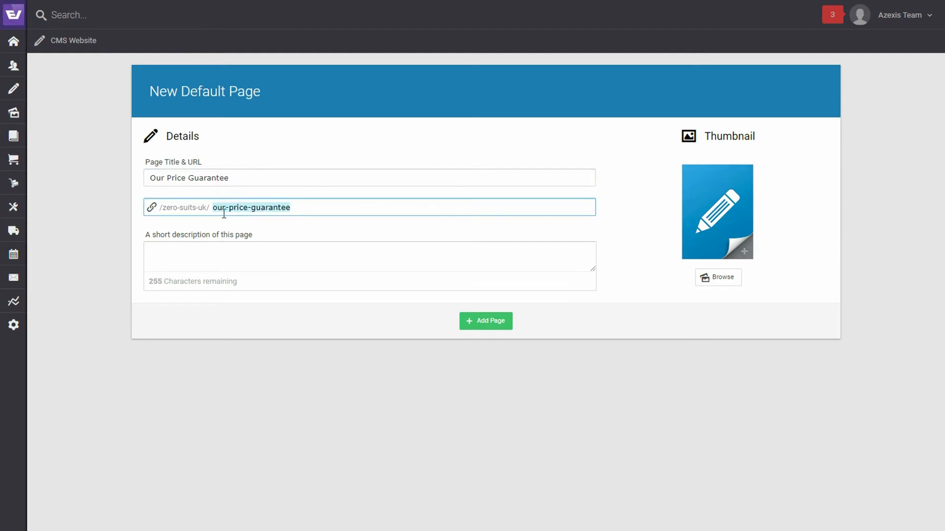
click(315, 213)
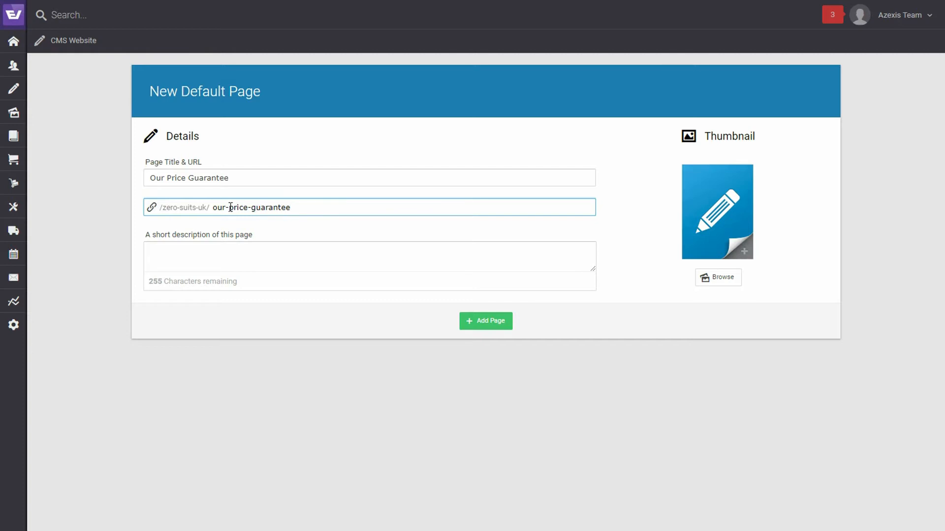
Fill in the short page description with "We offer the best prices online and that's a guarantee!".
click(257, 256)
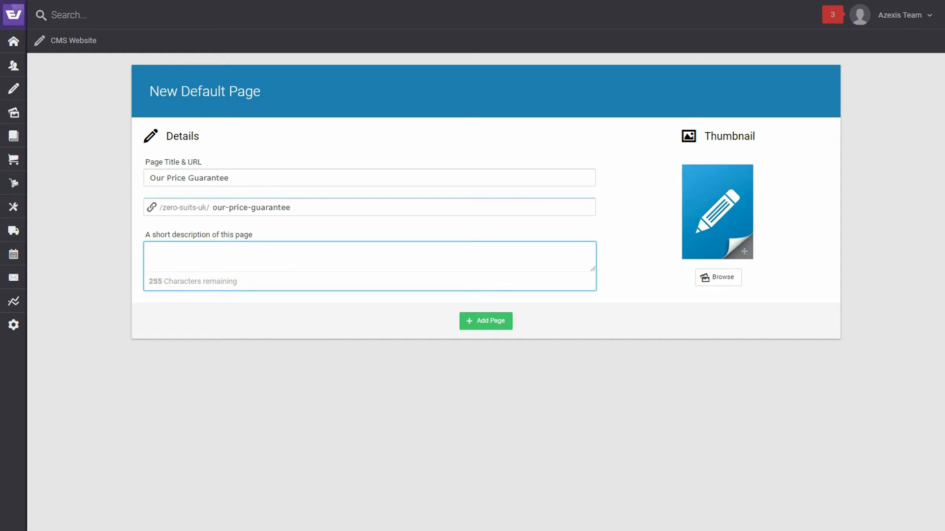
key(Tab)
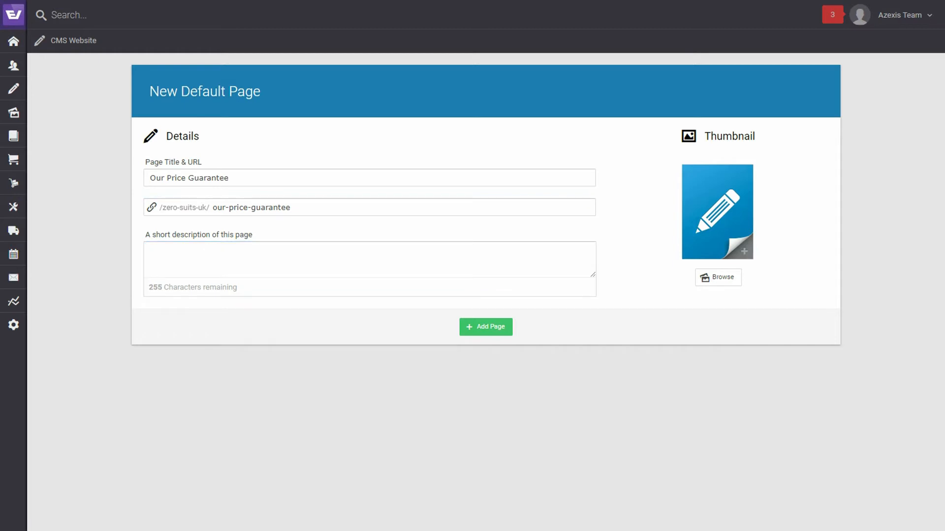
click(272, 267)
text(We offer the best prices online and that's a guarantee!)
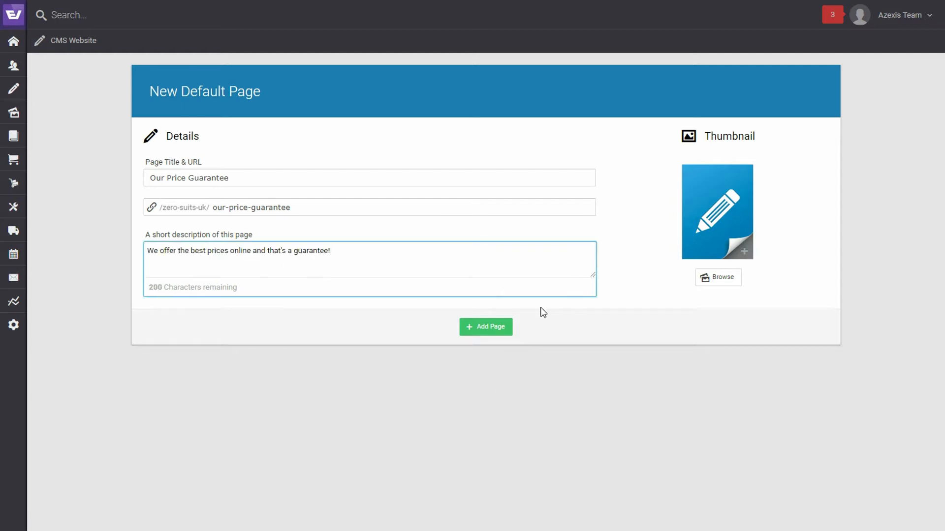
click(635, 294)
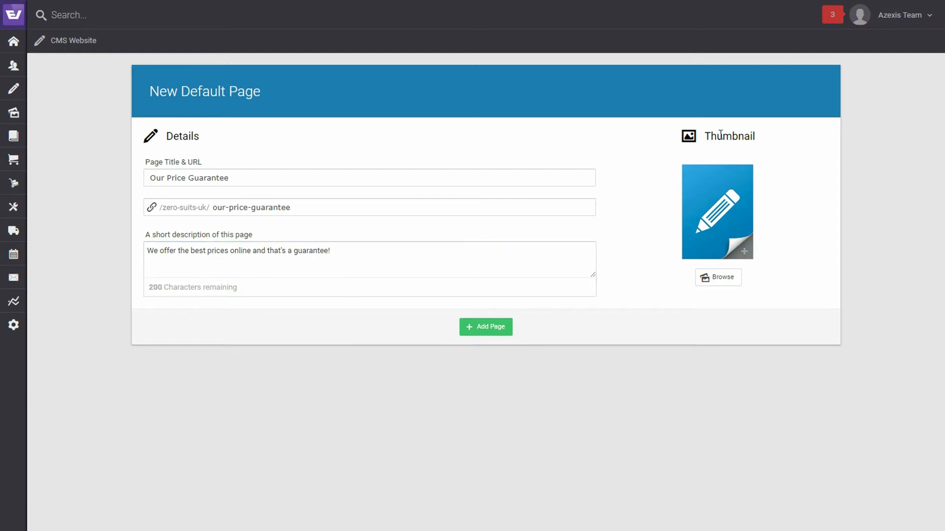
Set Suit1.png from the media library's suits folder as the page thumbnail and add the page.
click(720, 278)
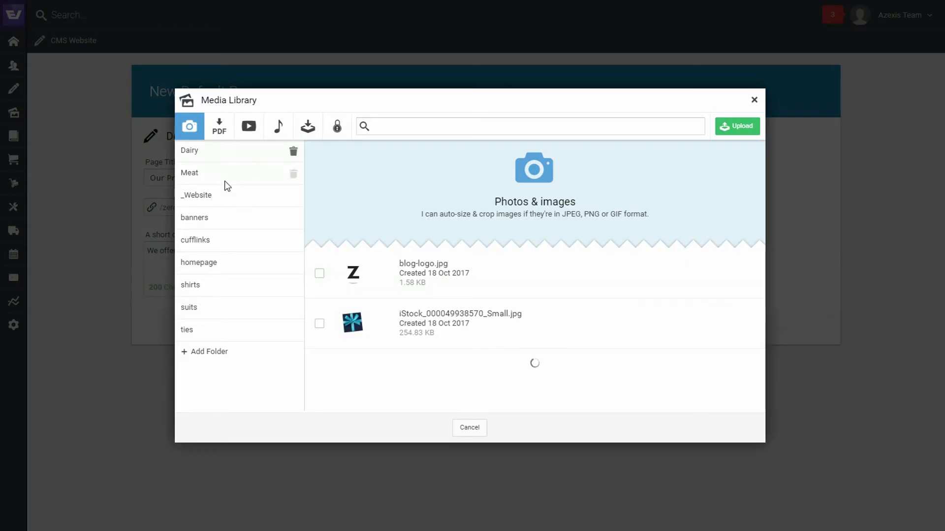
click(192, 309)
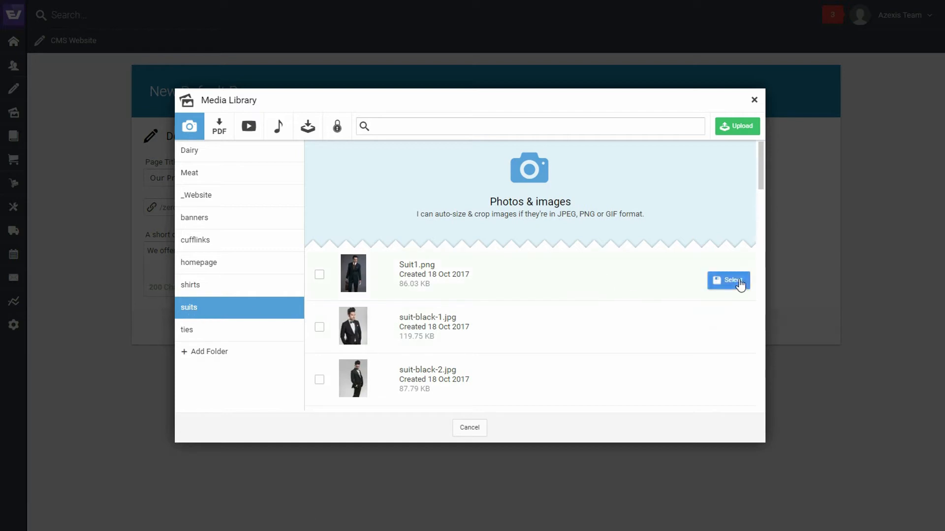
click(736, 283)
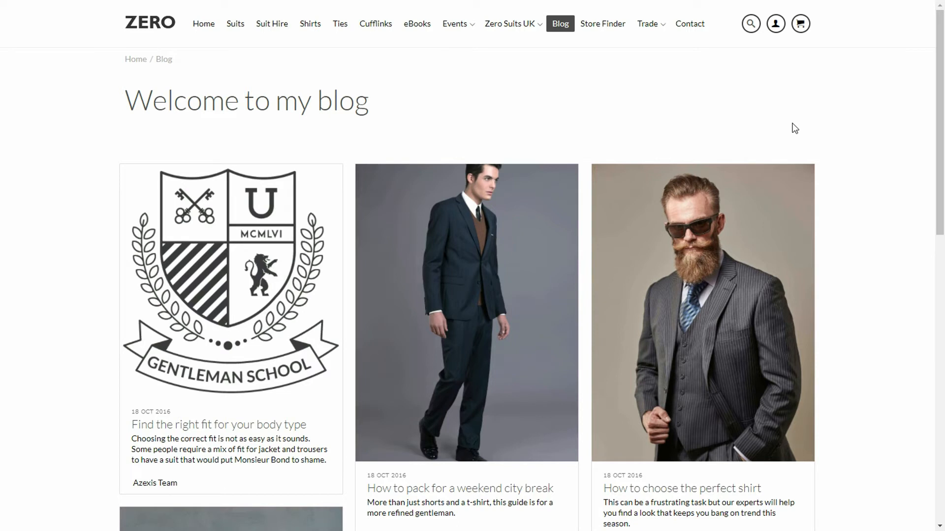
scroll(474, 183, down, 2)
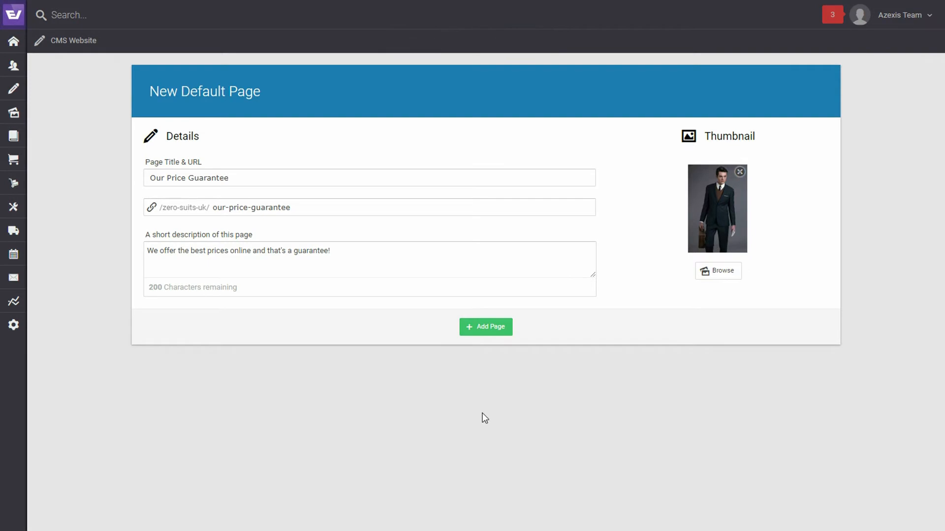
click(493, 328)
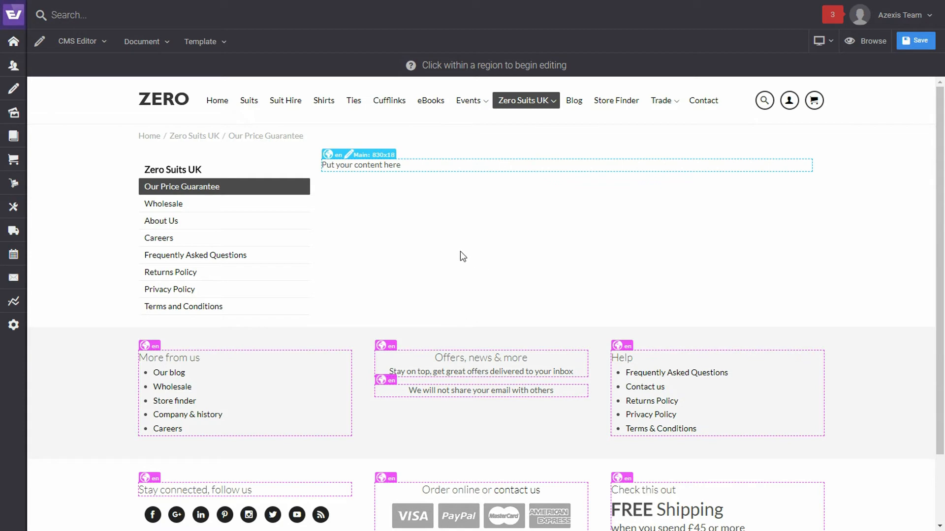
Examine the editor's navigation, document and template options and the editable main and footer regions of the page.
click(82, 46)
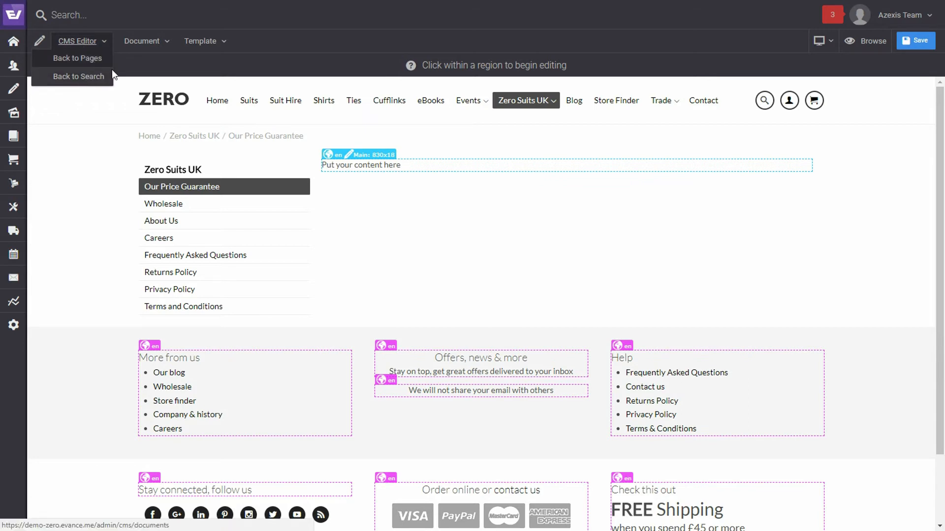
click(152, 43)
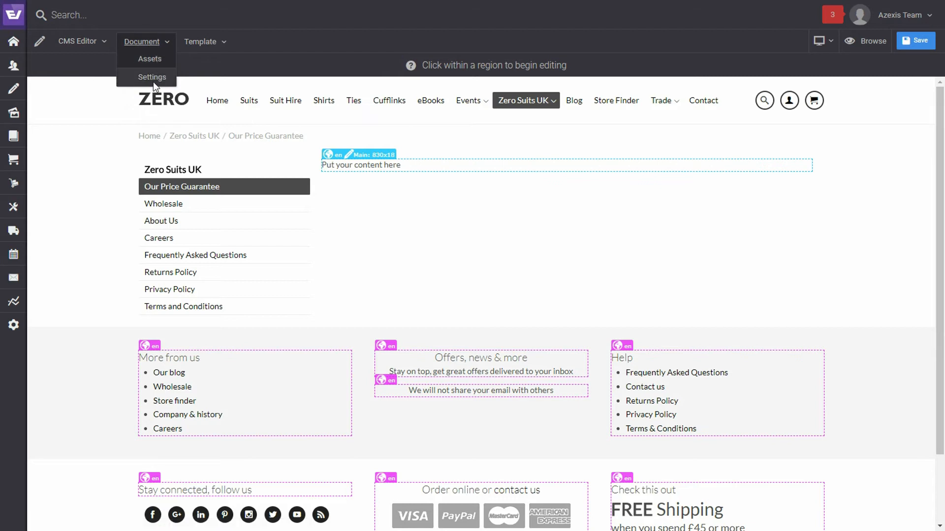
click(207, 45)
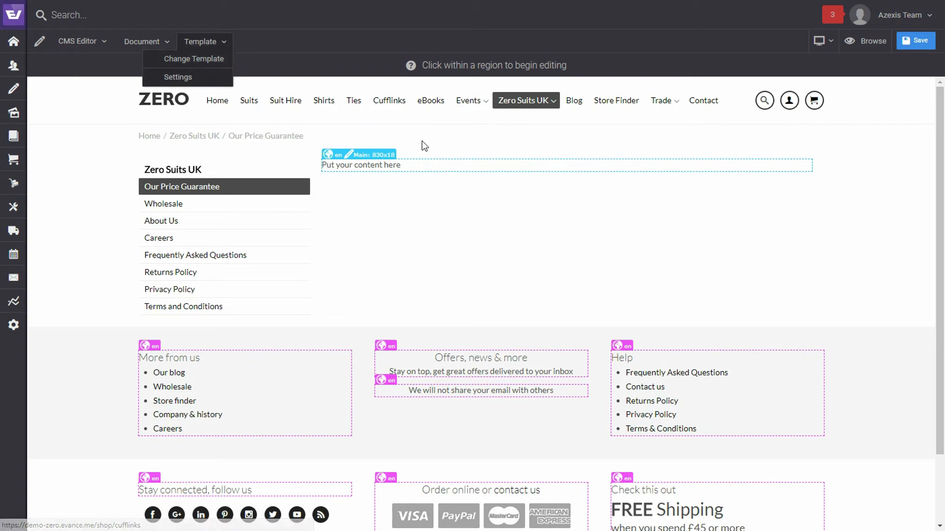
click(437, 167)
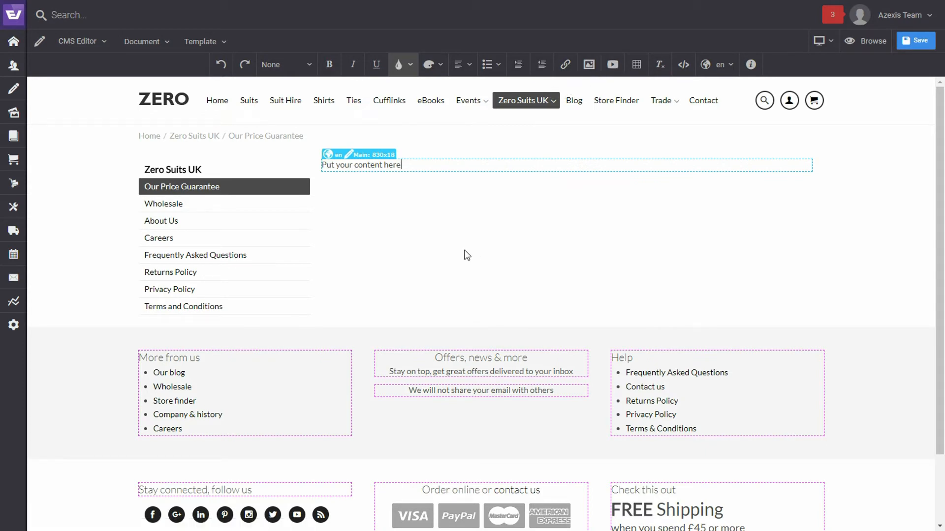
scroll(464, 255, down, 1)
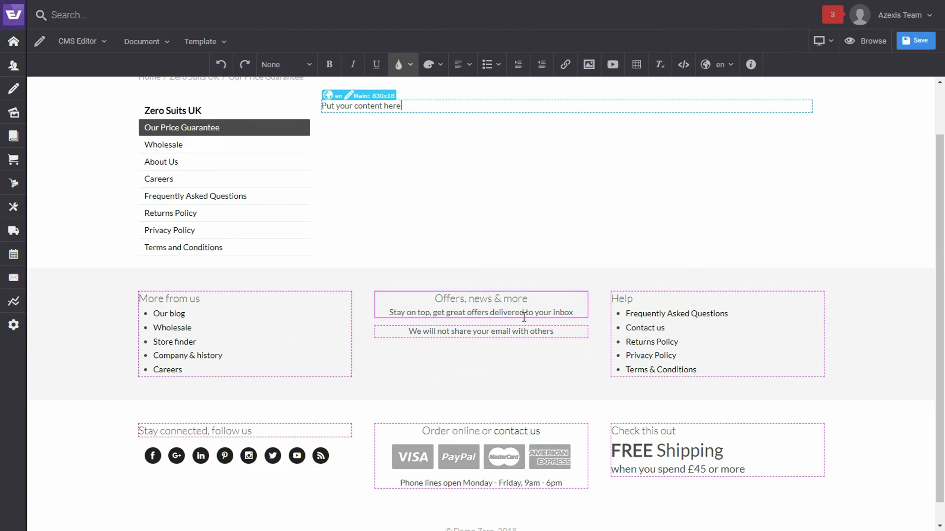
click(406, 312)
click(392, 312)
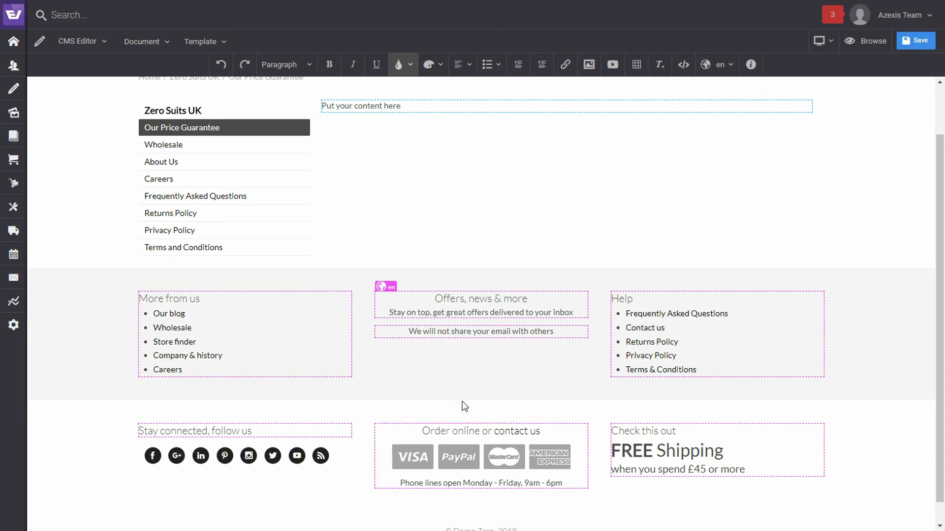
scroll(489, 371, up, 3)
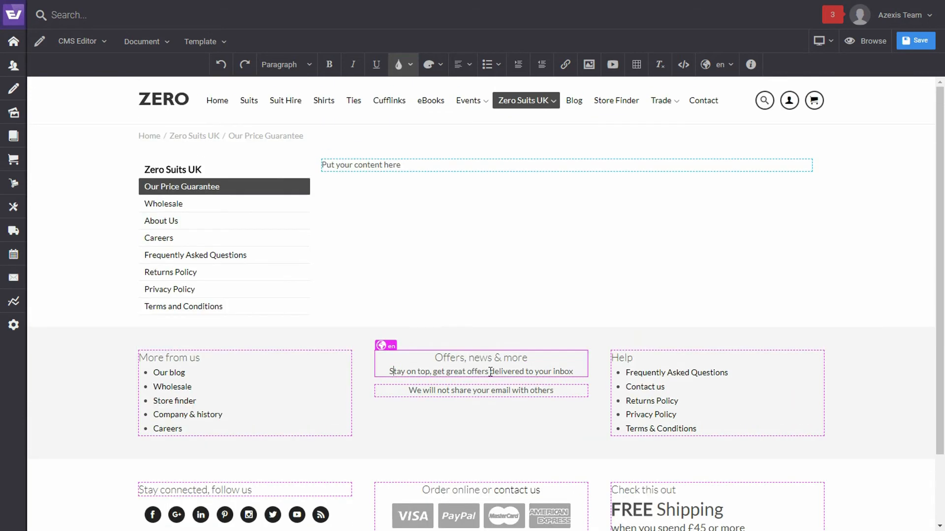
Replace the main region's placeholder text with "Our Price Guarantee" and, below it, "We offer the best prices online and that's a guarantee!".
click(414, 167)
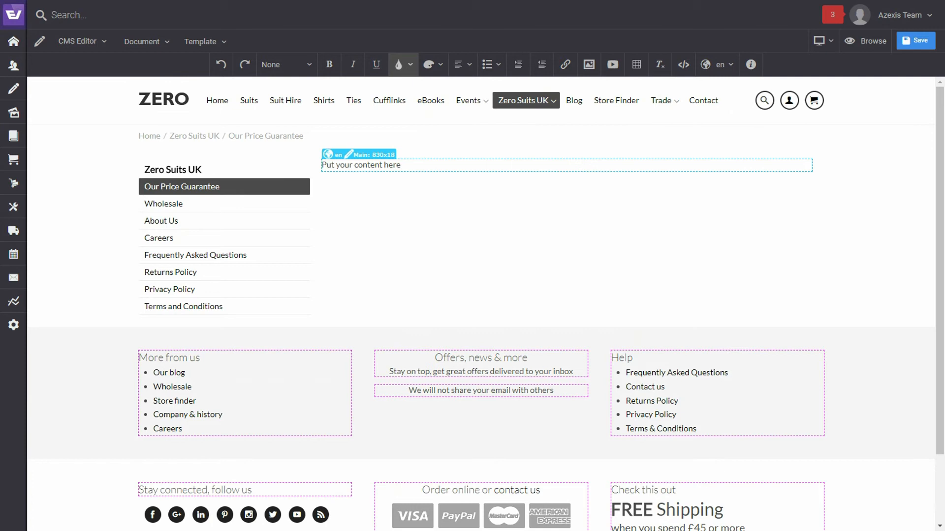
click(368, 164)
triple_click(367, 164)
text(Our Price Guarantee  We offer the best prices online and that's a guarantee!)
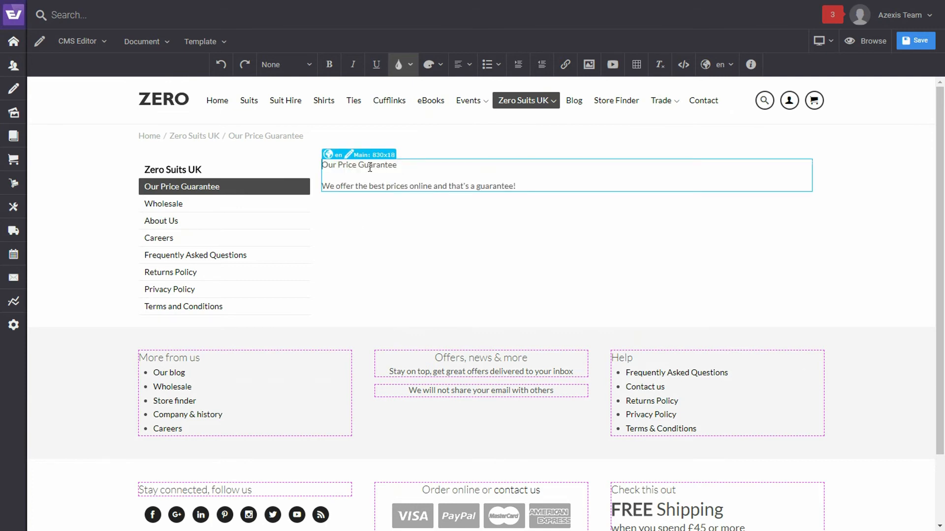
Format the "Our Price Guarantee" line as a large heading and add an empty line after the sentence below it.
drag(403, 165, 321, 165)
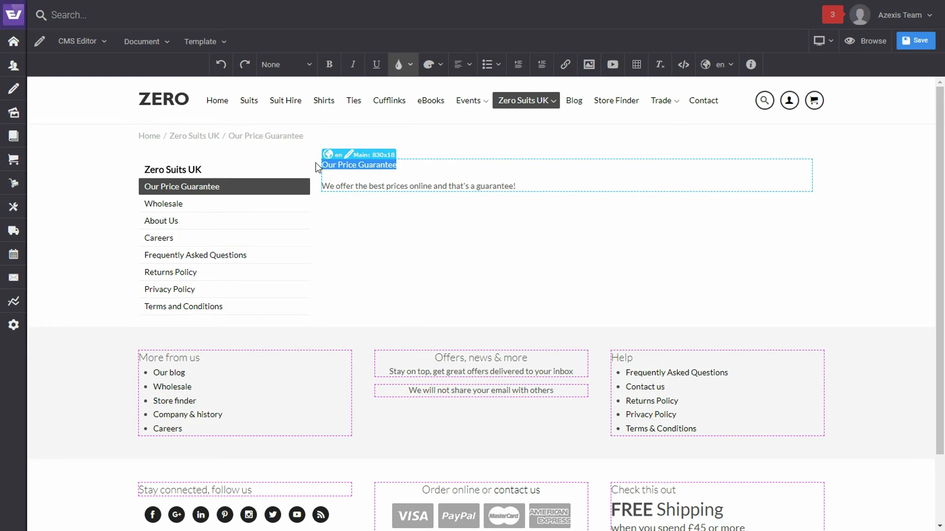
click(284, 64)
click(539, 216)
key(Return)
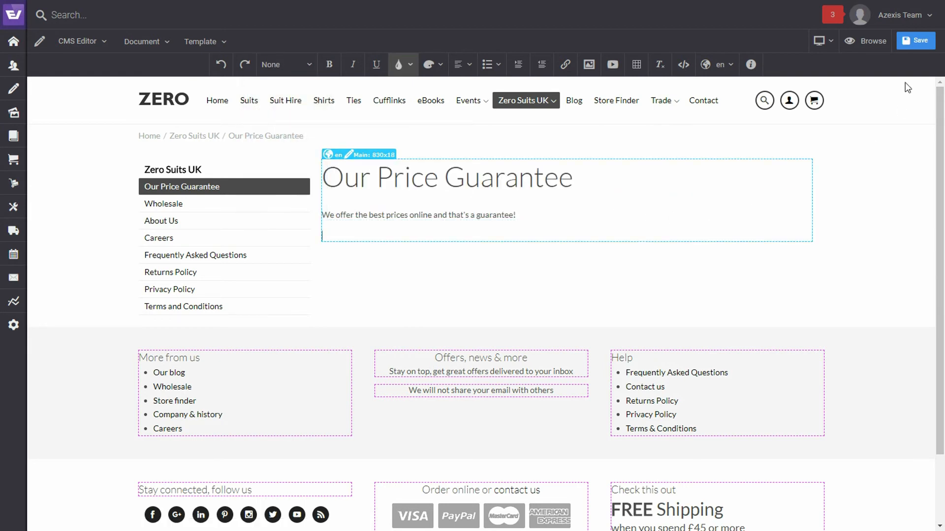
Save and publish the page, and return to the list of website pages.
click(918, 40)
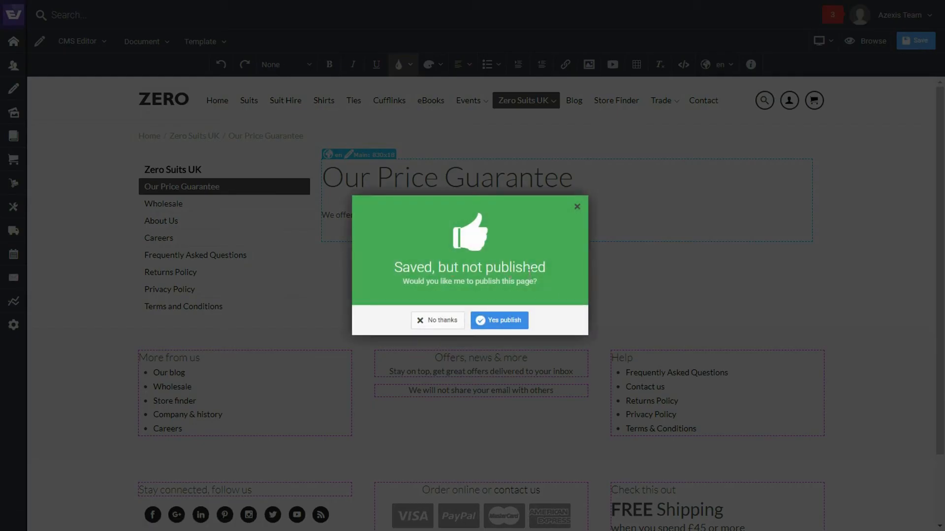
click(503, 321)
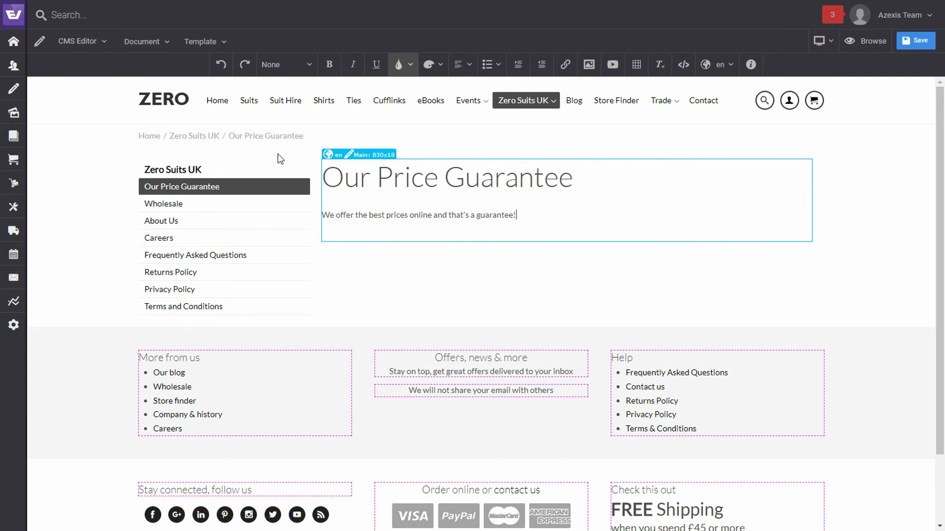
click(79, 41)
click(90, 61)
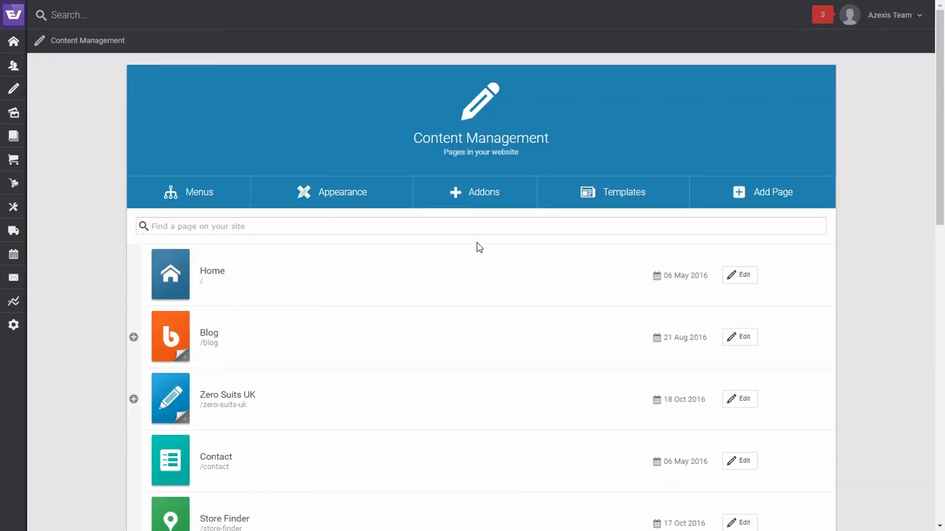
Expand the Zero Suits UK subpages and move Our Price Guarantee between About Us and Careers.
scroll(468, 240, down, 4)
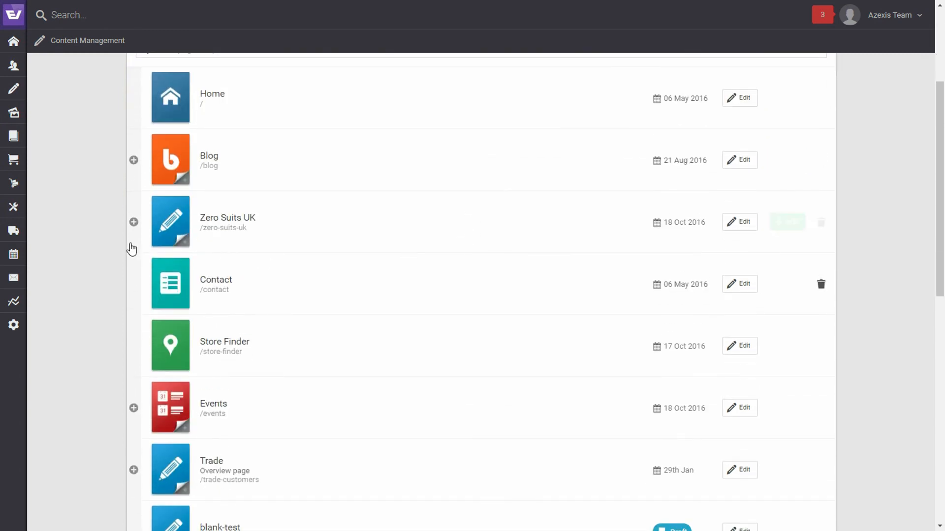
click(134, 222)
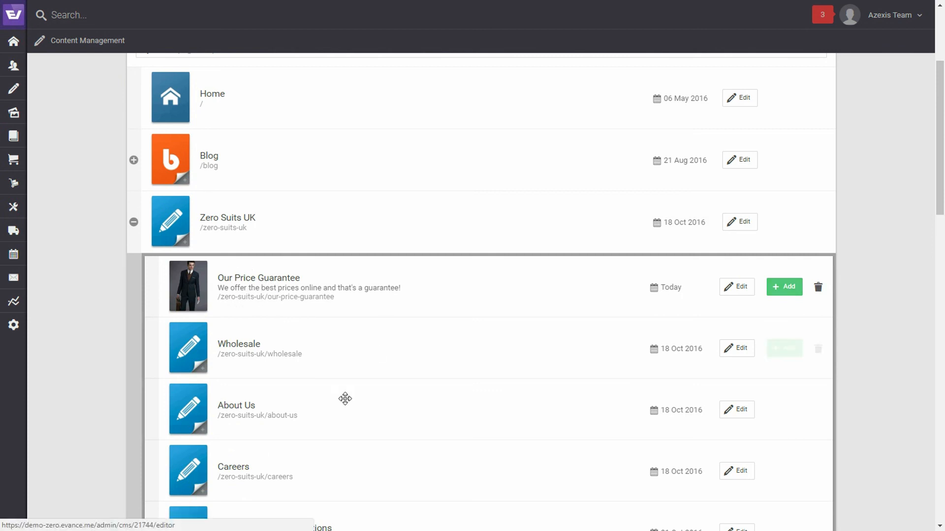
scroll(349, 428, down, 1)
scroll(349, 427, down, 1)
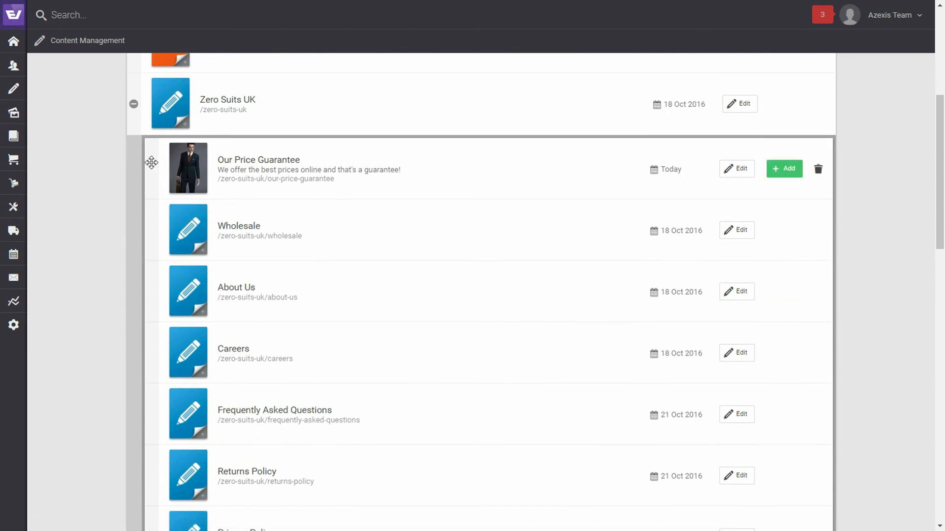
drag(151, 164, 147, 295)
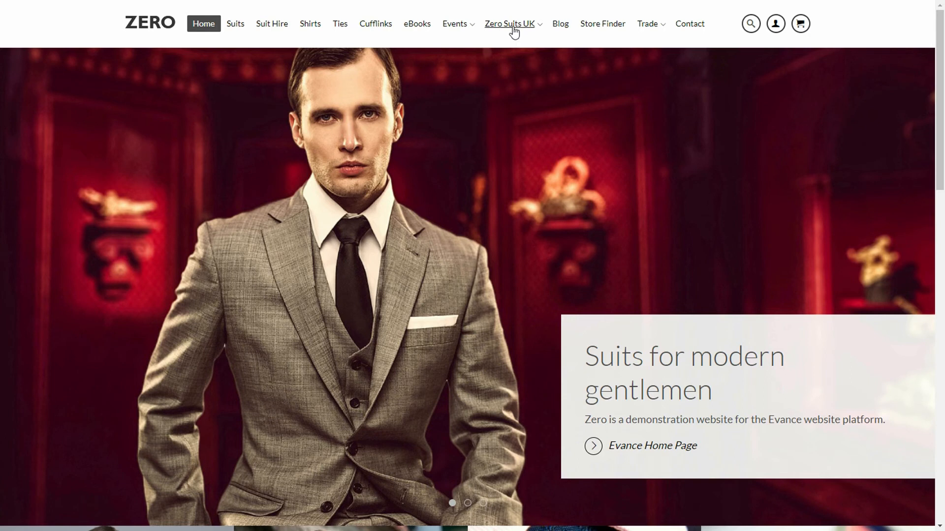
Open the Our Price Guarantee page from the Zero Suits UK navigation on the live website.
mouse_move(514, 30)
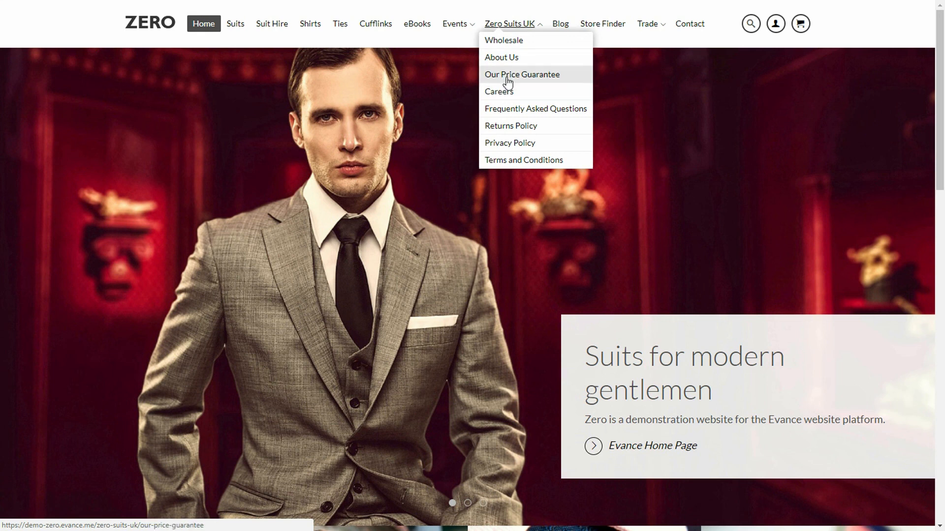
click(530, 80)
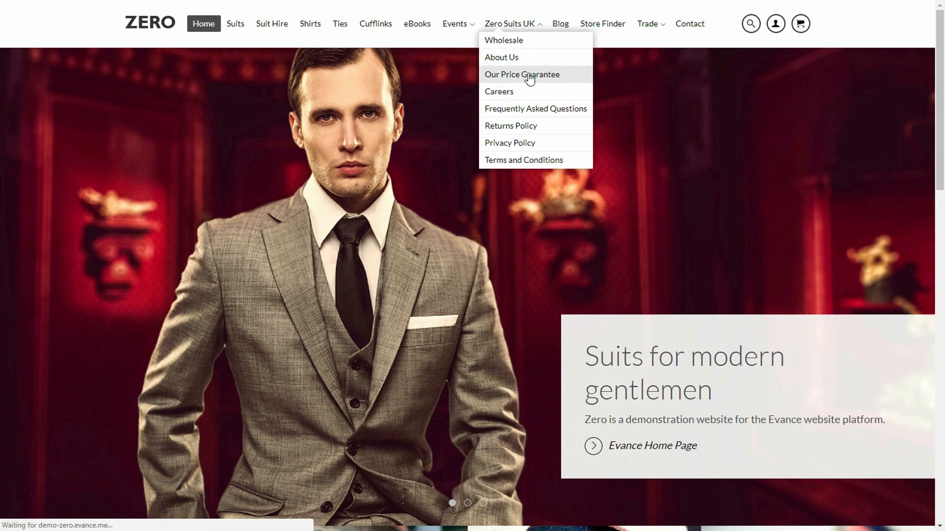